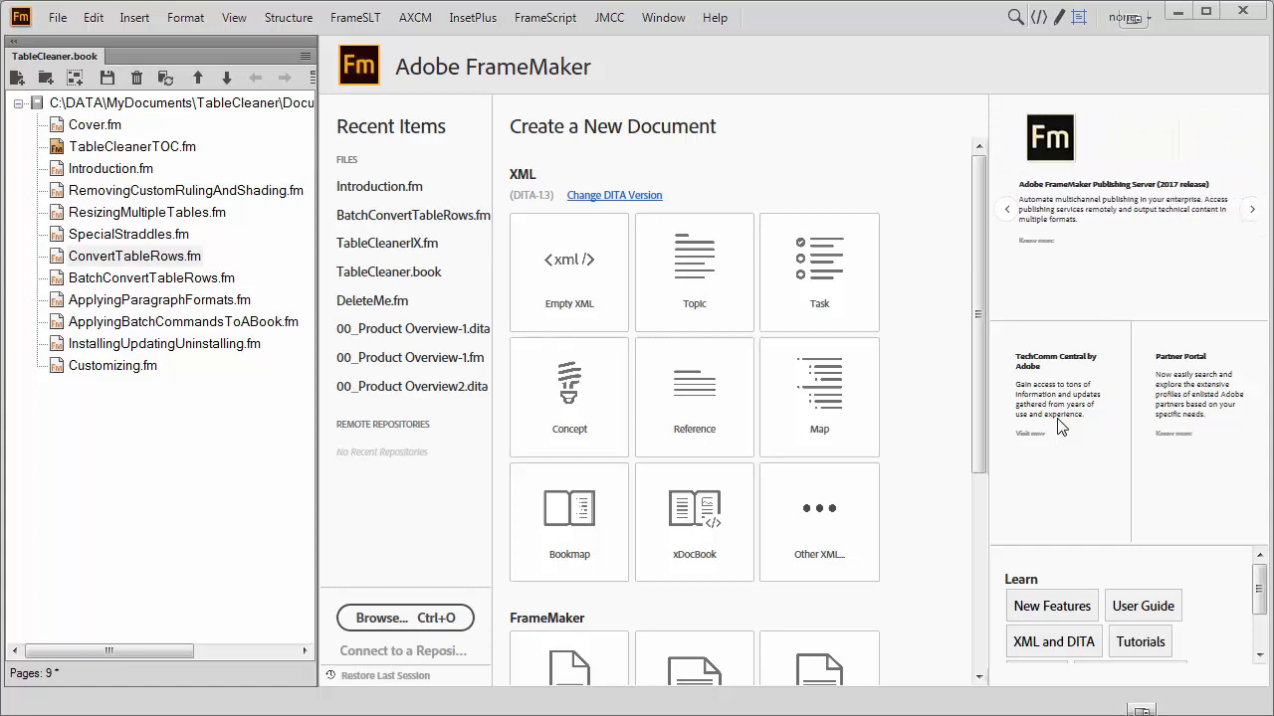
# Open ConvertTableRows.fm from the TableCleaner book and display the Markers pod.
pyautogui.doubleClick(126, 256)
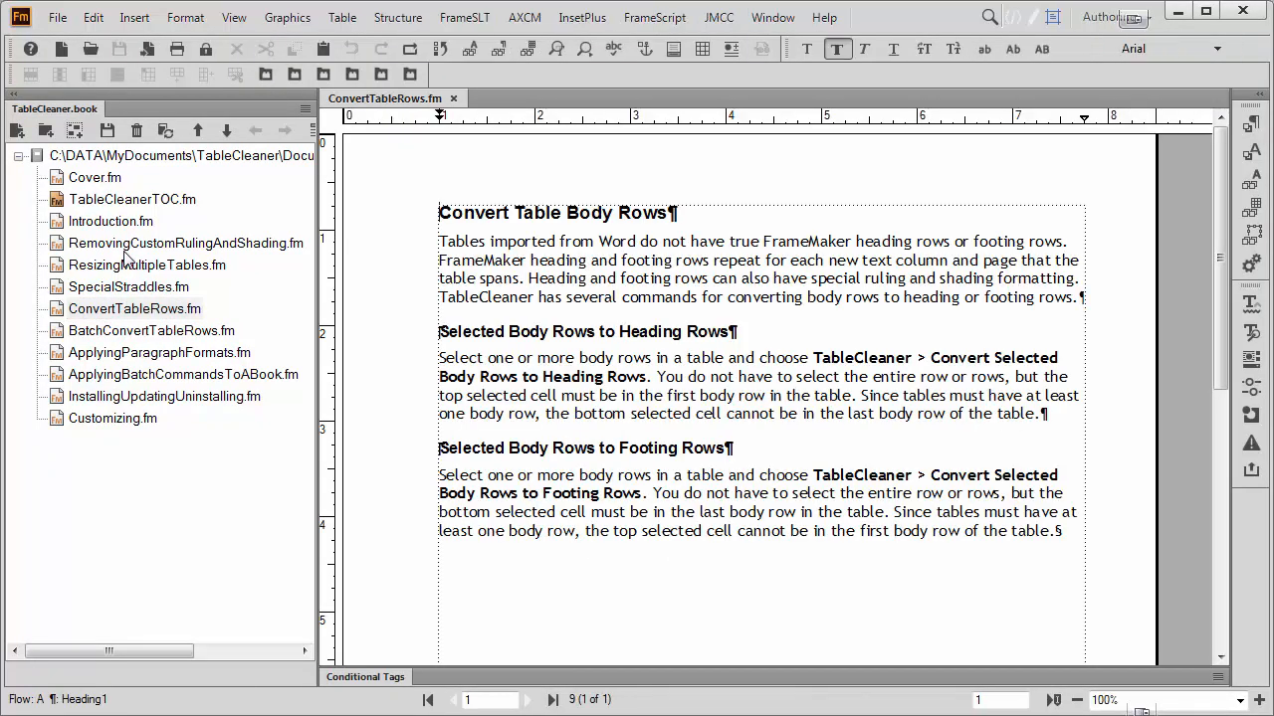
pyautogui.click(234, 17)
pyautogui.moveTo(254, 70)
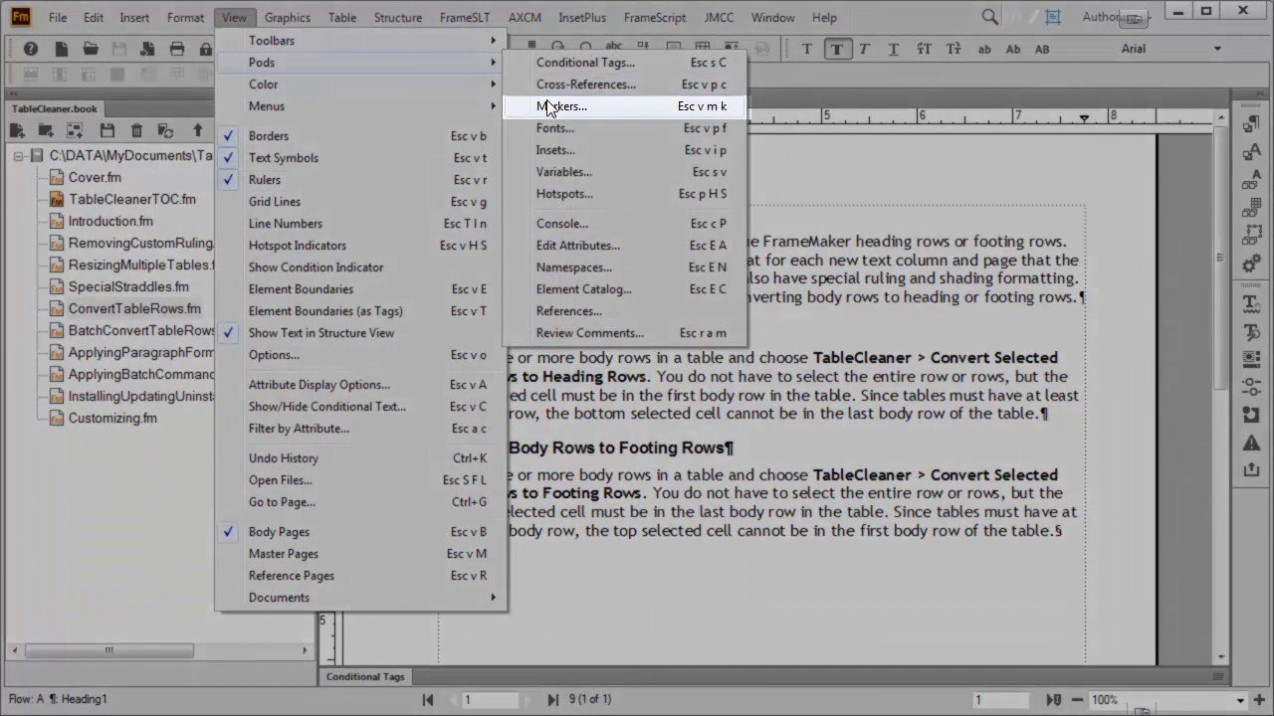
pyautogui.click(657, 105)
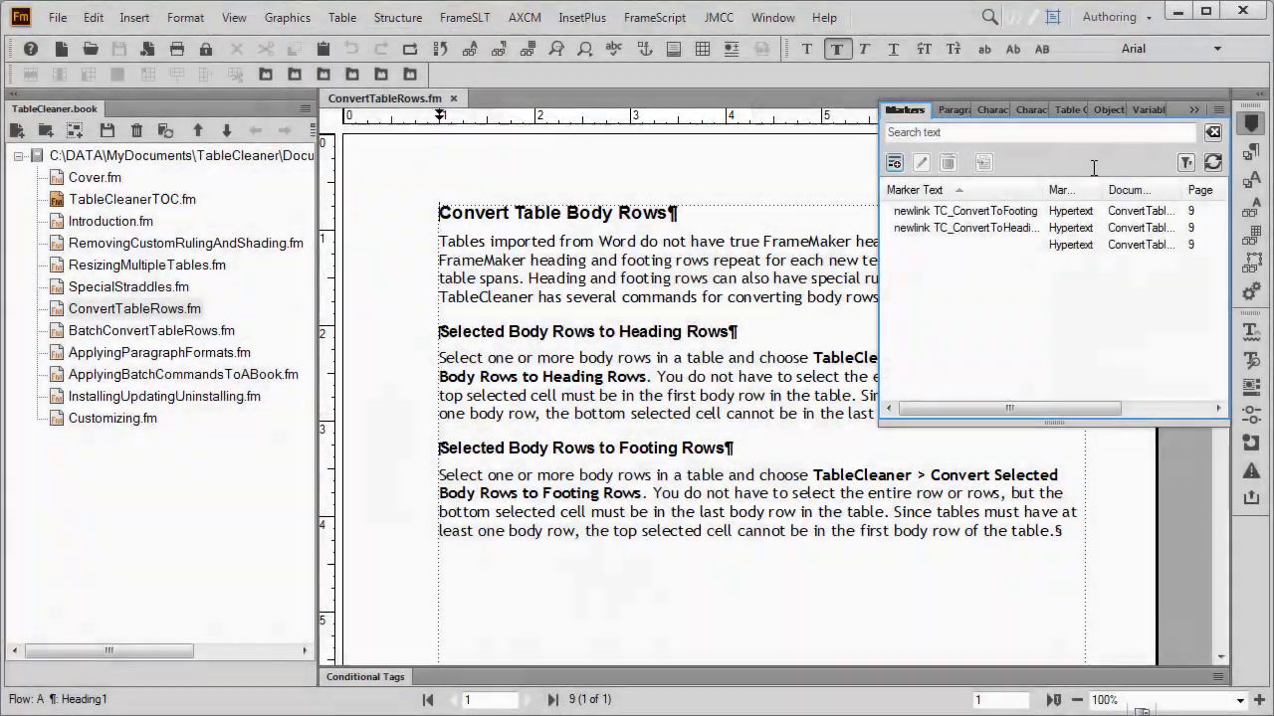
# Dock the Markers pod between the document and the Conditional Tags pod, reduce its height, and collapse the remaining floating pods.
pyautogui.moveTo(906, 114); pyautogui.dragTo(555, 661)
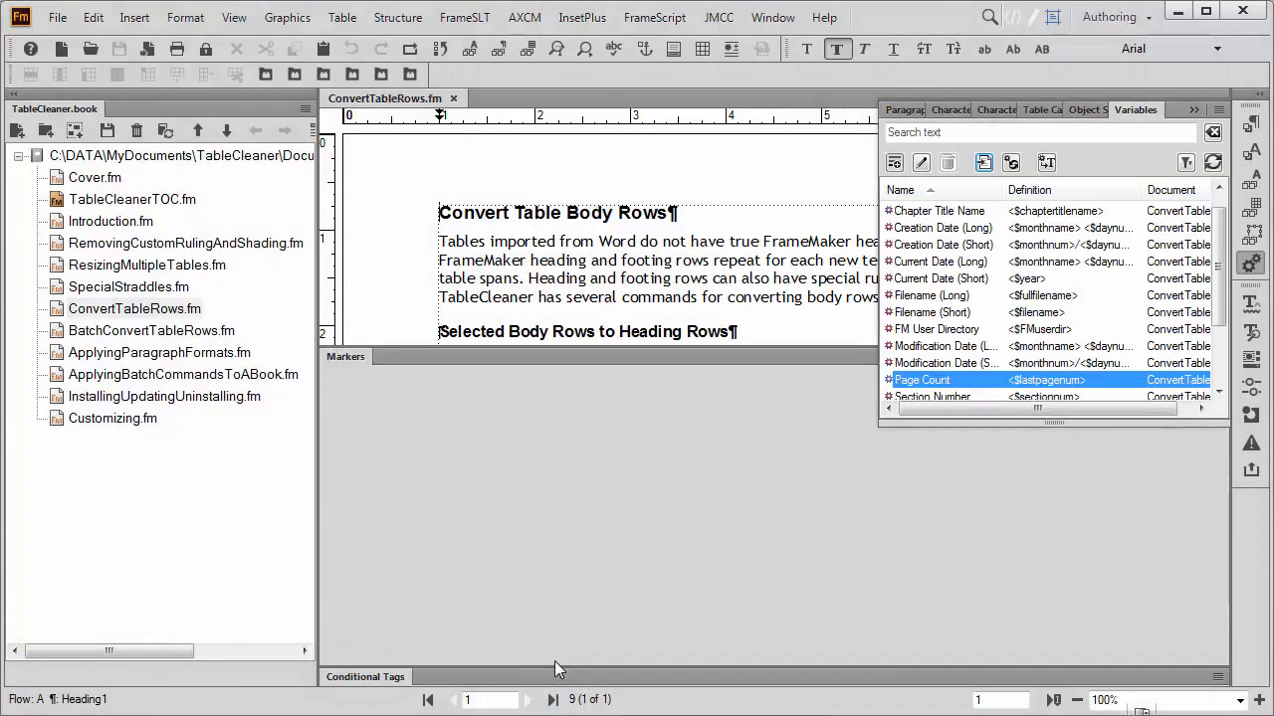
pyautogui.click(1191, 108)
pyautogui.moveTo(814, 345); pyautogui.dragTo(814, 483)
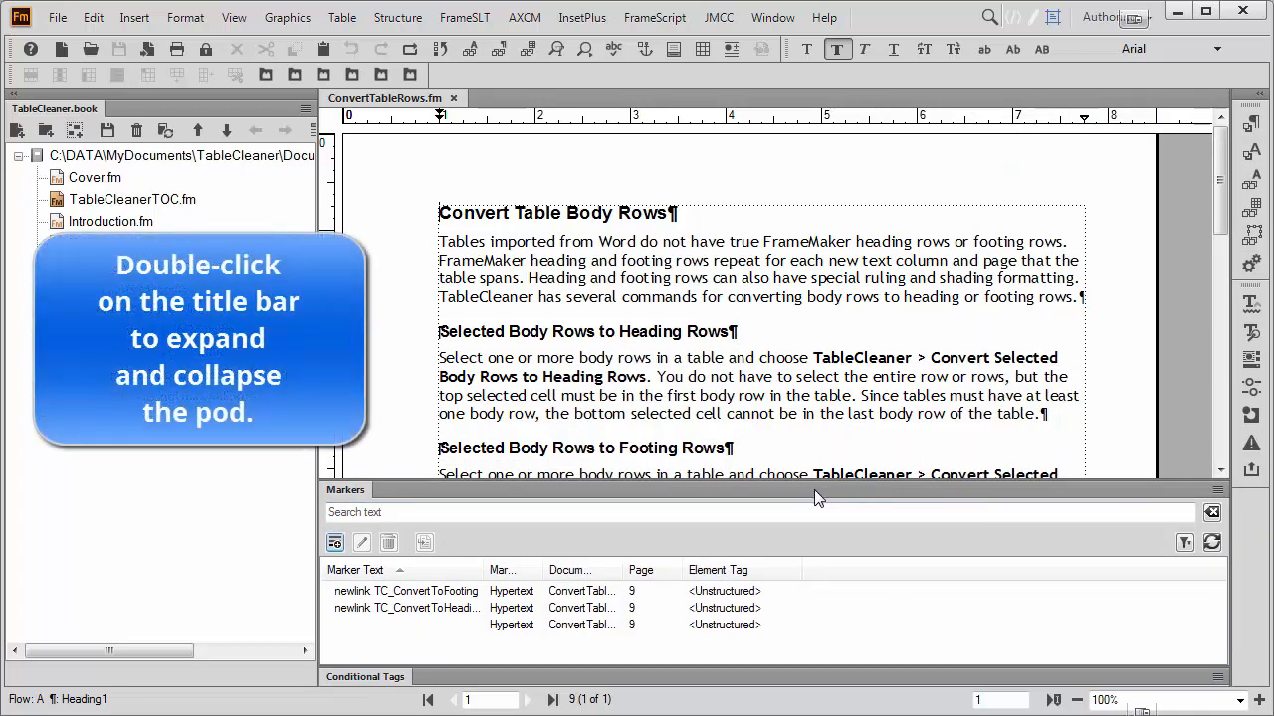
# Collapse and re-expand the docked Markers pod, and widen its Marker Text, Marker Type and Document columns.
pyautogui.doubleClick(814, 490)
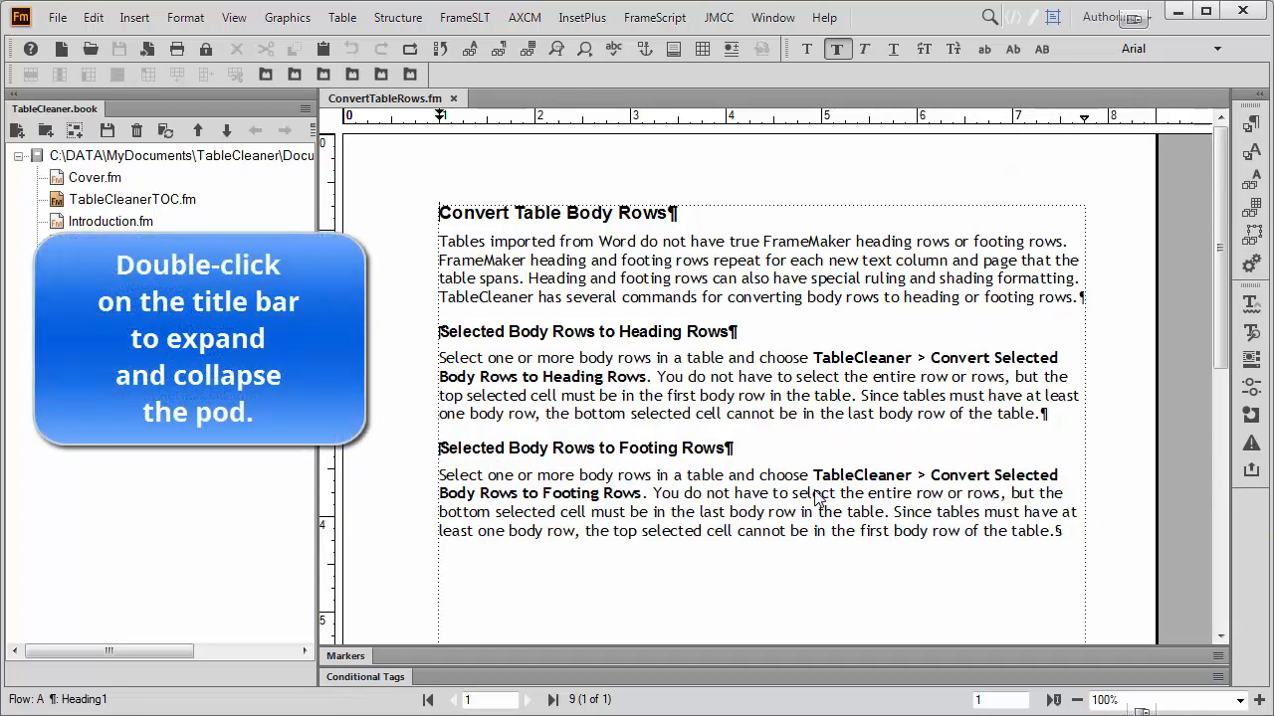
pyautogui.doubleClick(776, 660)
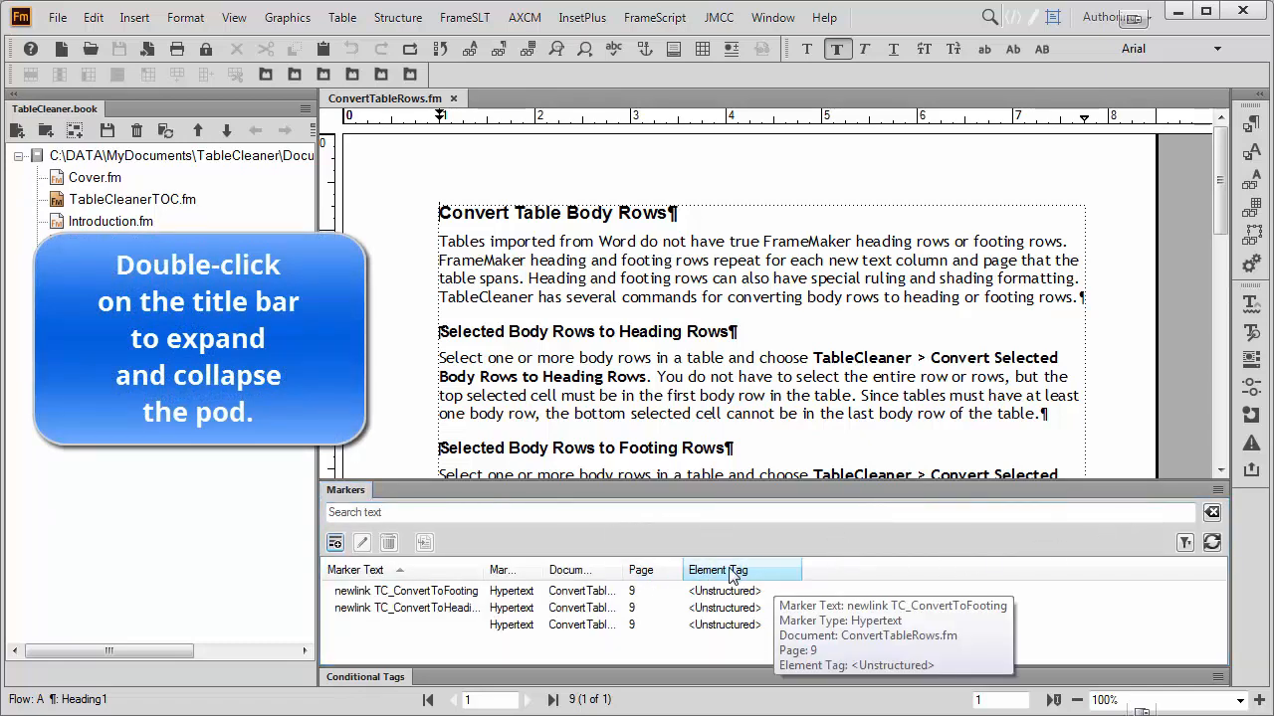
pyautogui.moveTo(481, 569); pyautogui.dragTo(796, 561)
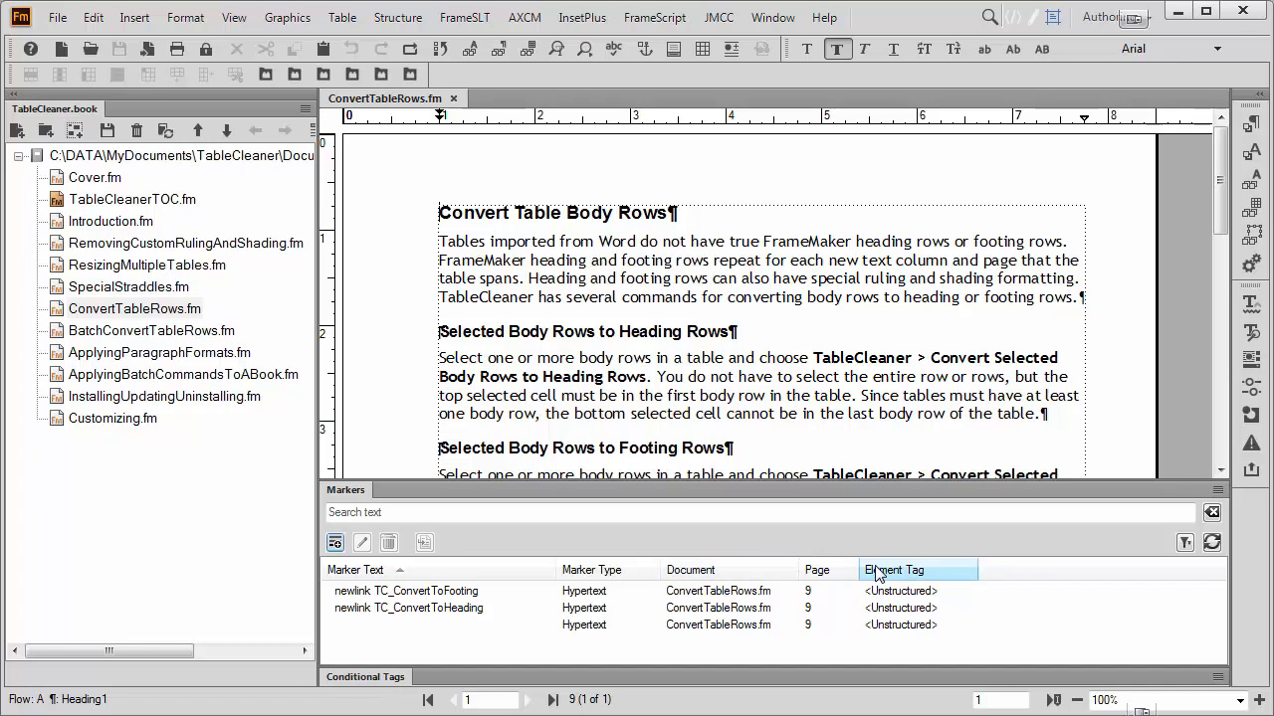
# Insert an Index marker at the phrase "heading and footing rows" in the opening paragraph, using that phrase as the marker text.
pyautogui.click(238, 22)
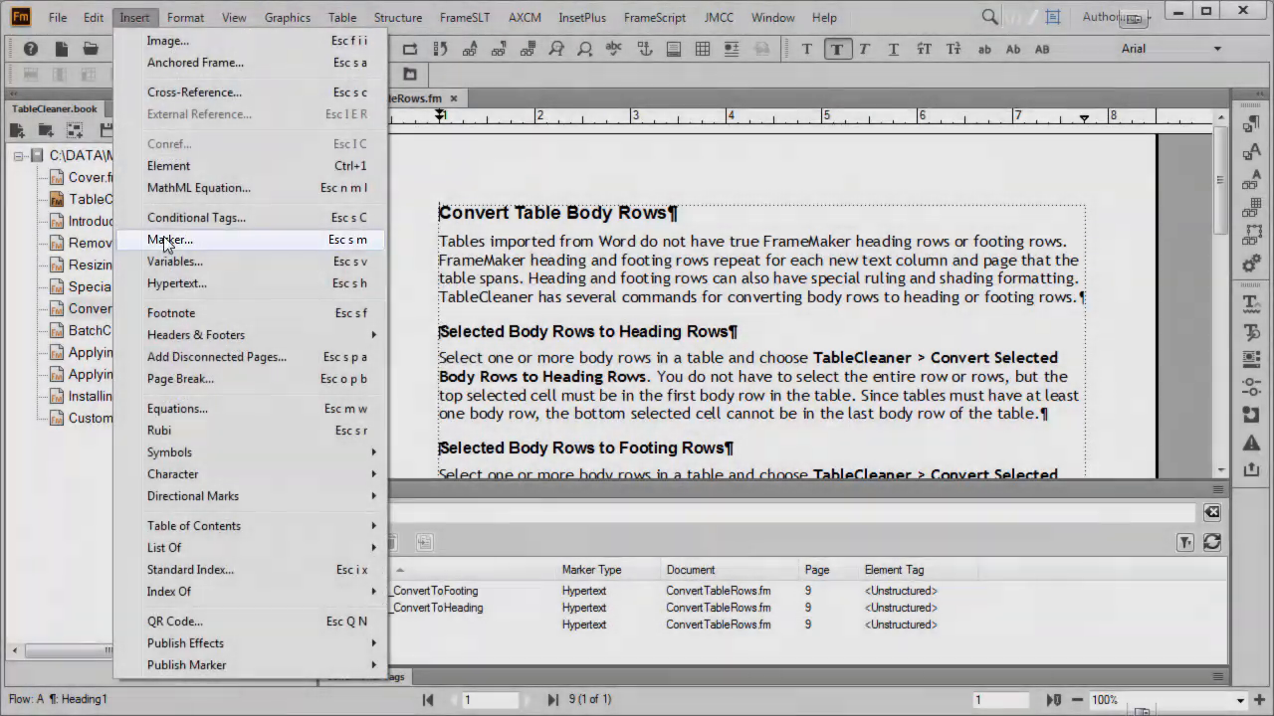
pyautogui.click(167, 242)
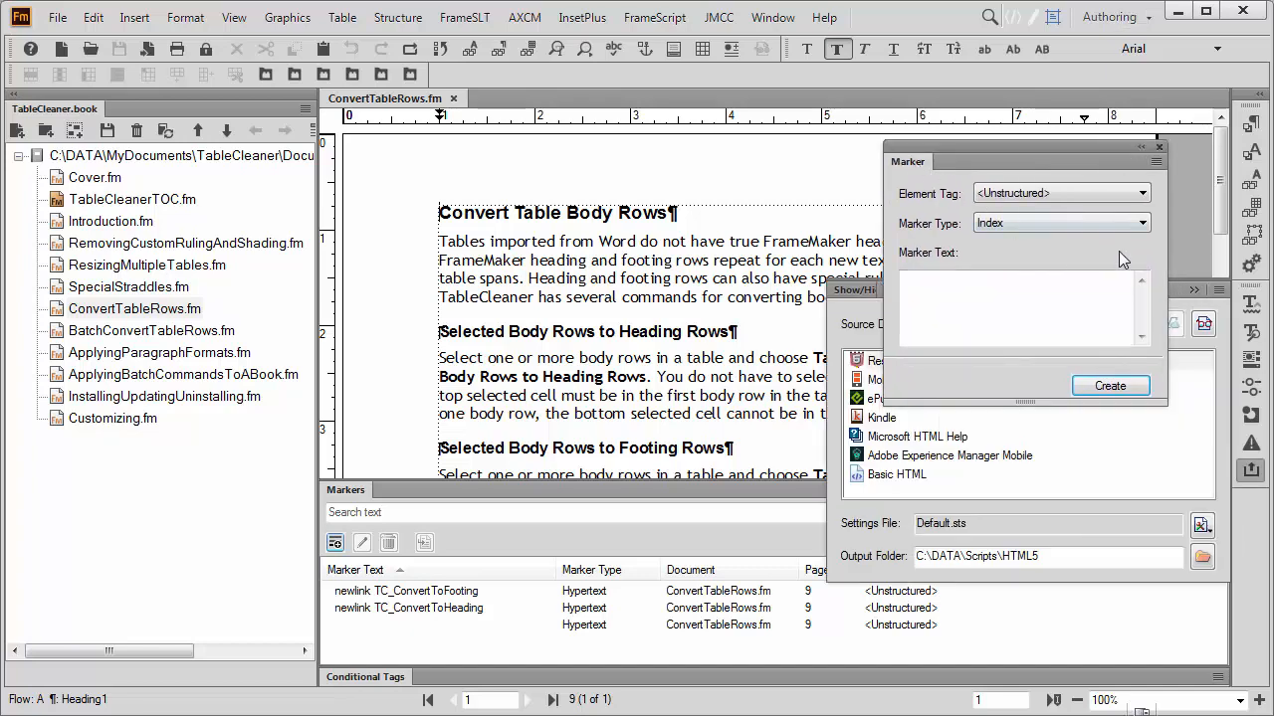
pyautogui.click(1194, 288)
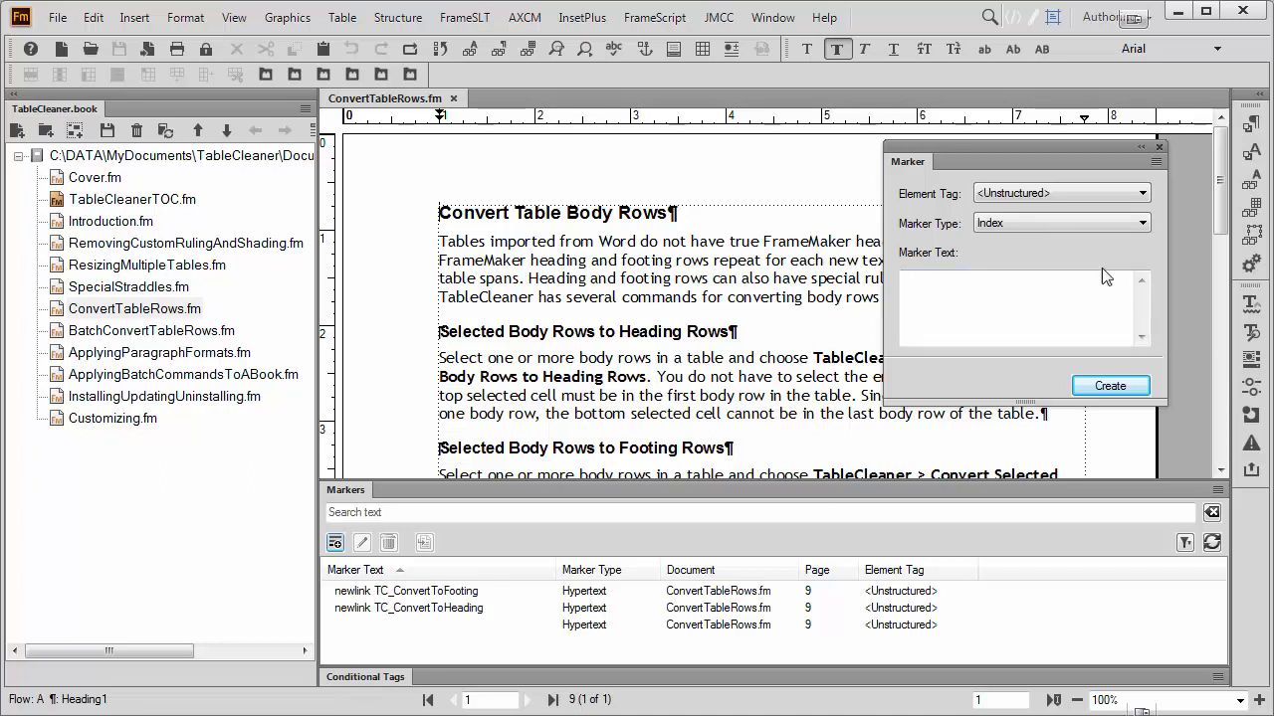
pyautogui.moveTo(560, 264); pyautogui.dragTo(692, 264)
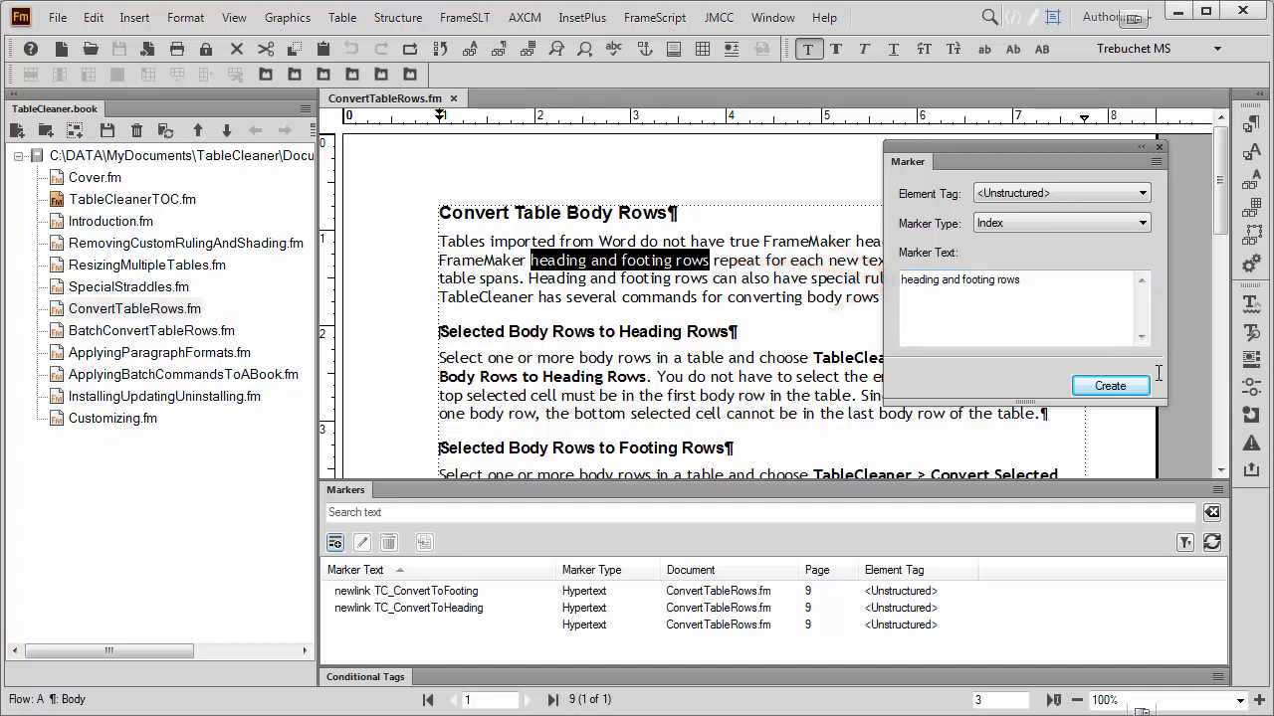
pyautogui.click(1136, 395)
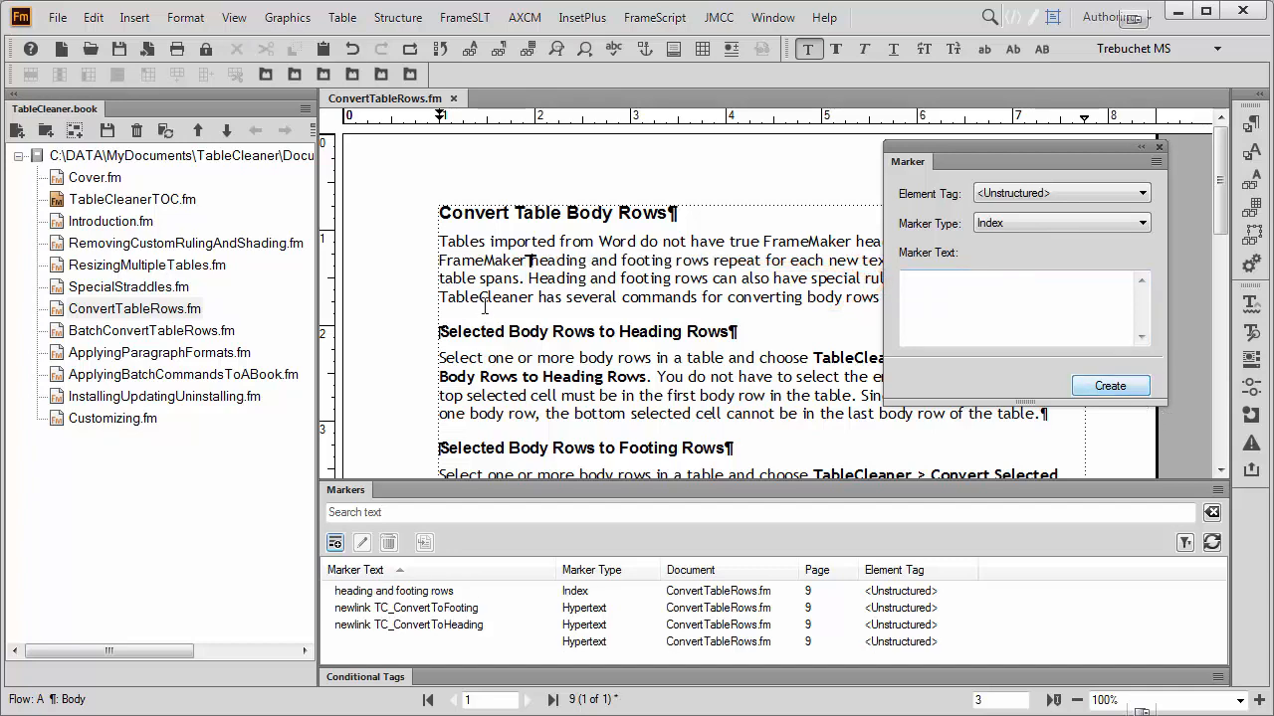
# Zoom the document to 200% and select the index marker symbol in front of "heading and footing rows".
pyautogui.rightClick(376, 272)
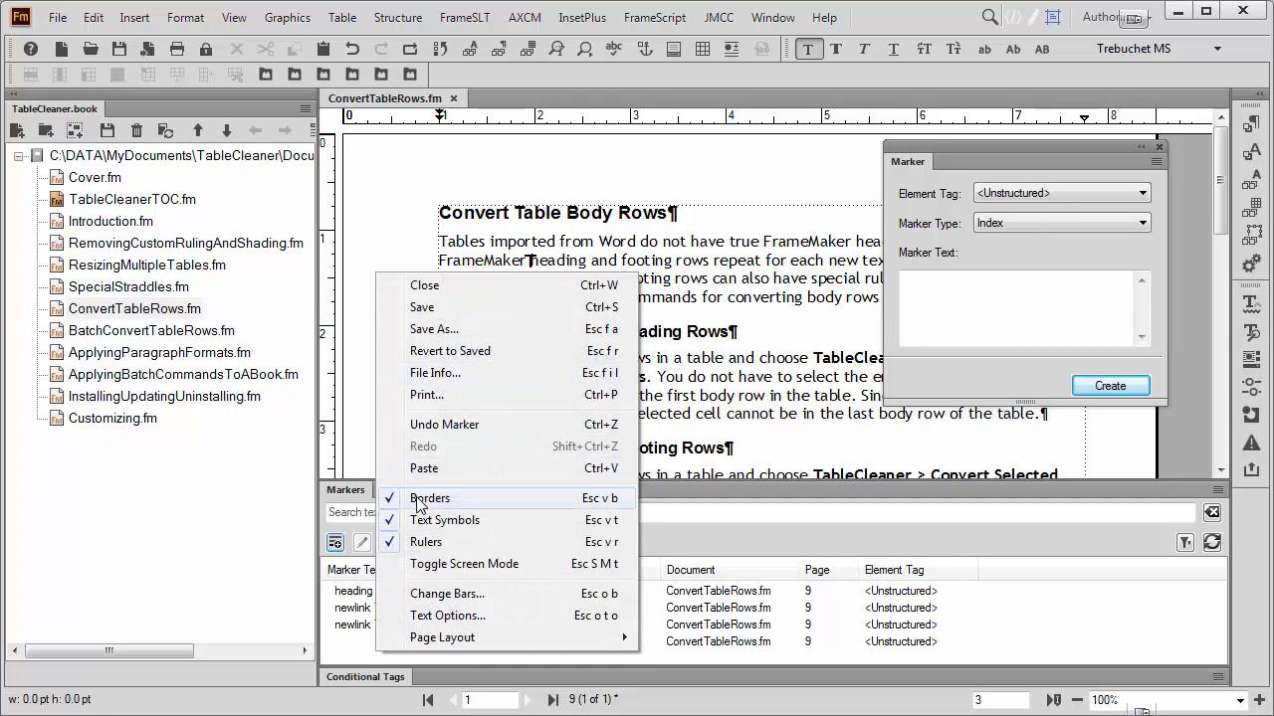
pyautogui.click(383, 217)
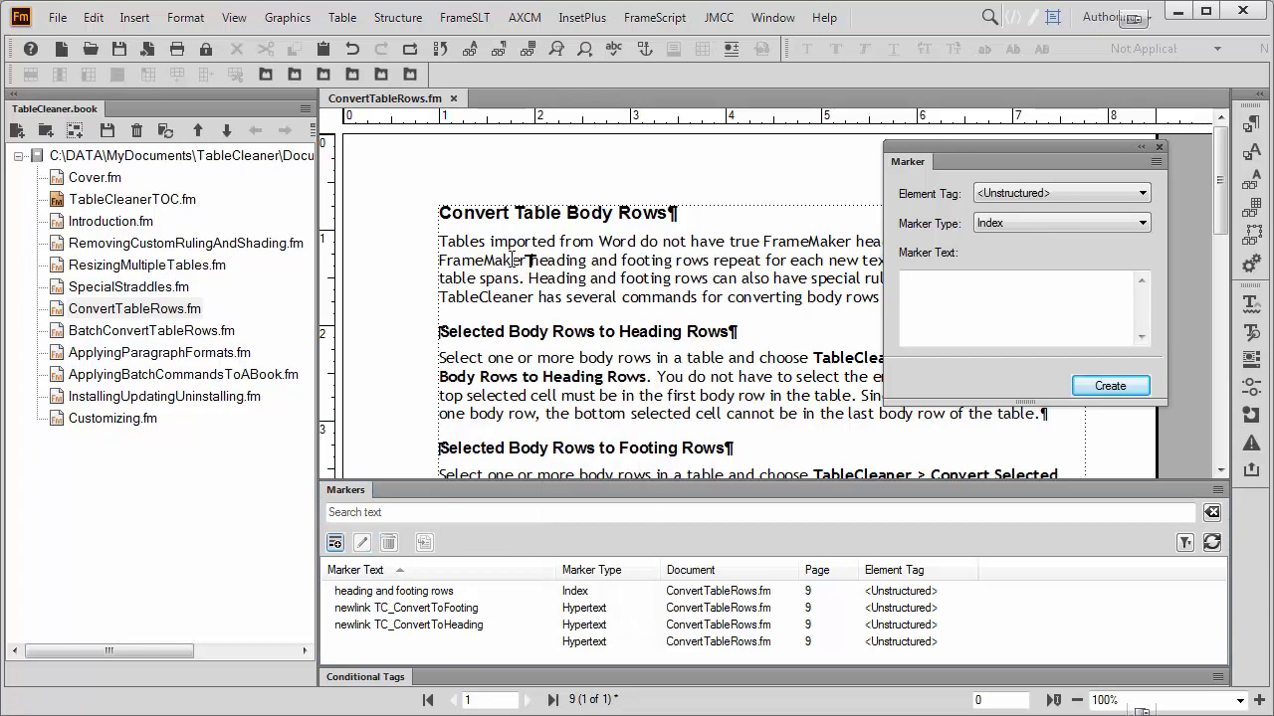
pyautogui.click(1239, 701)
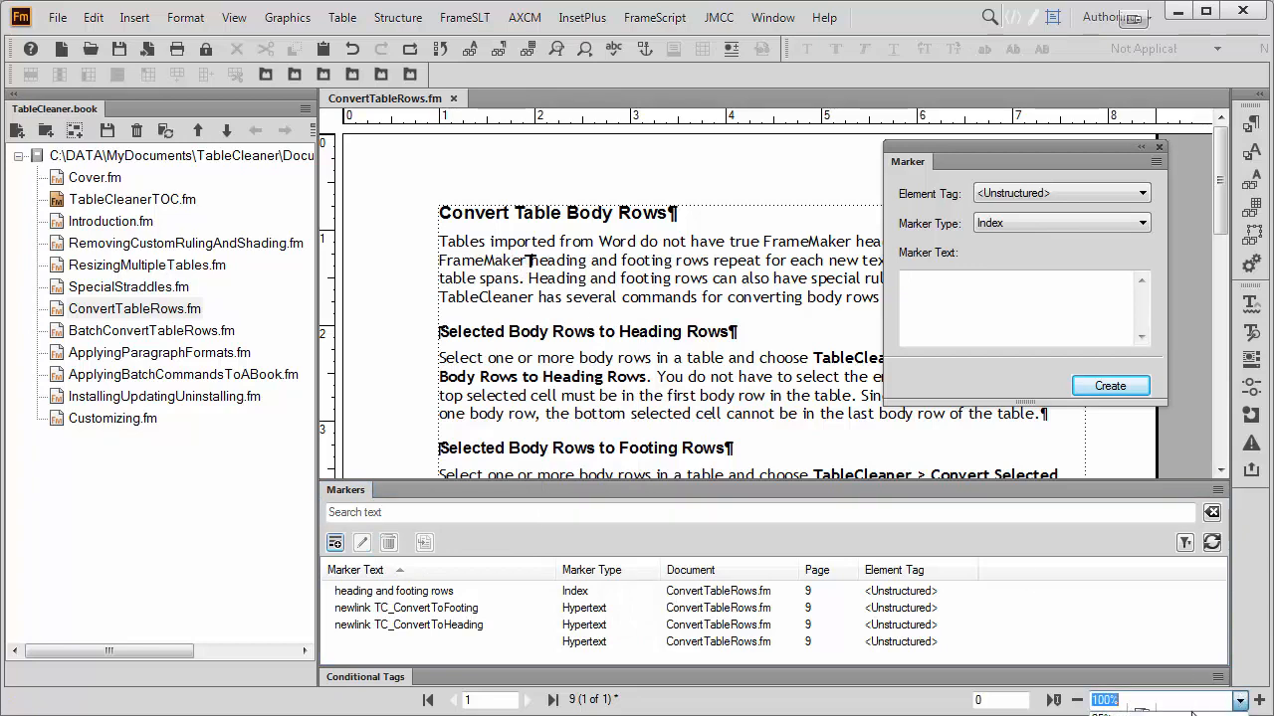
pyautogui.click(1115, 715)
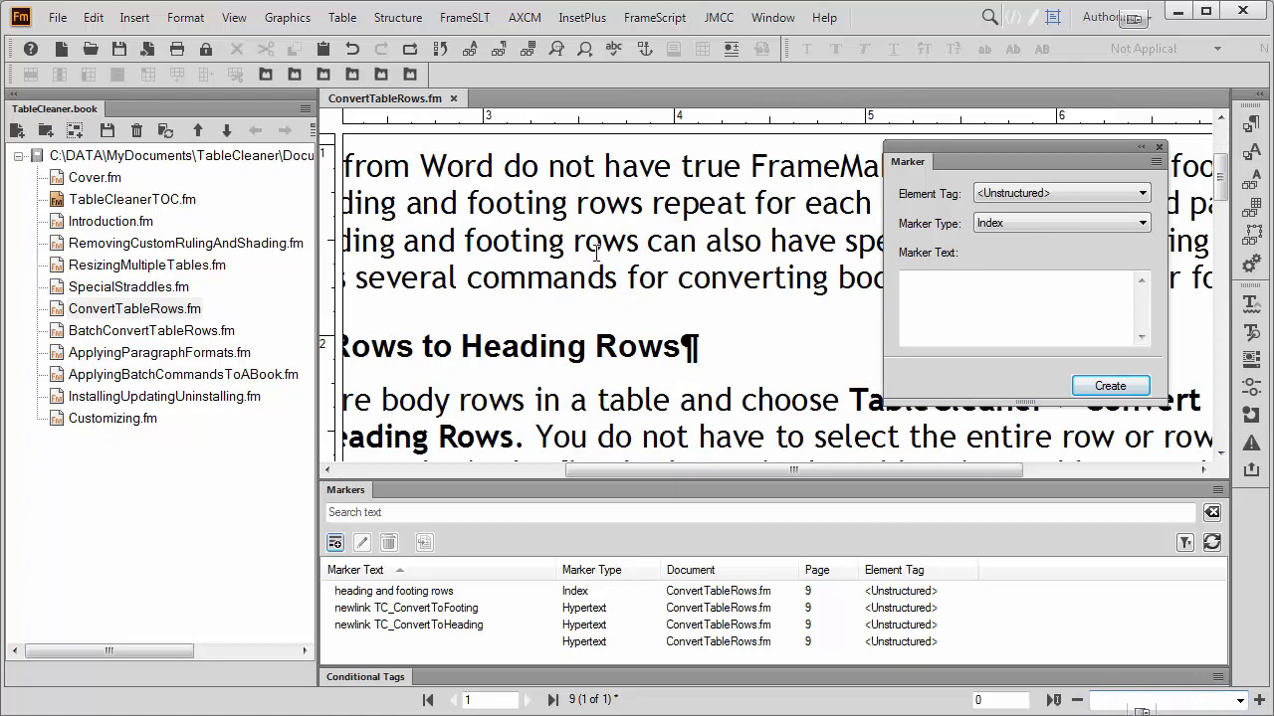
pyautogui.moveTo(729, 472); pyautogui.dragTo(595, 476)
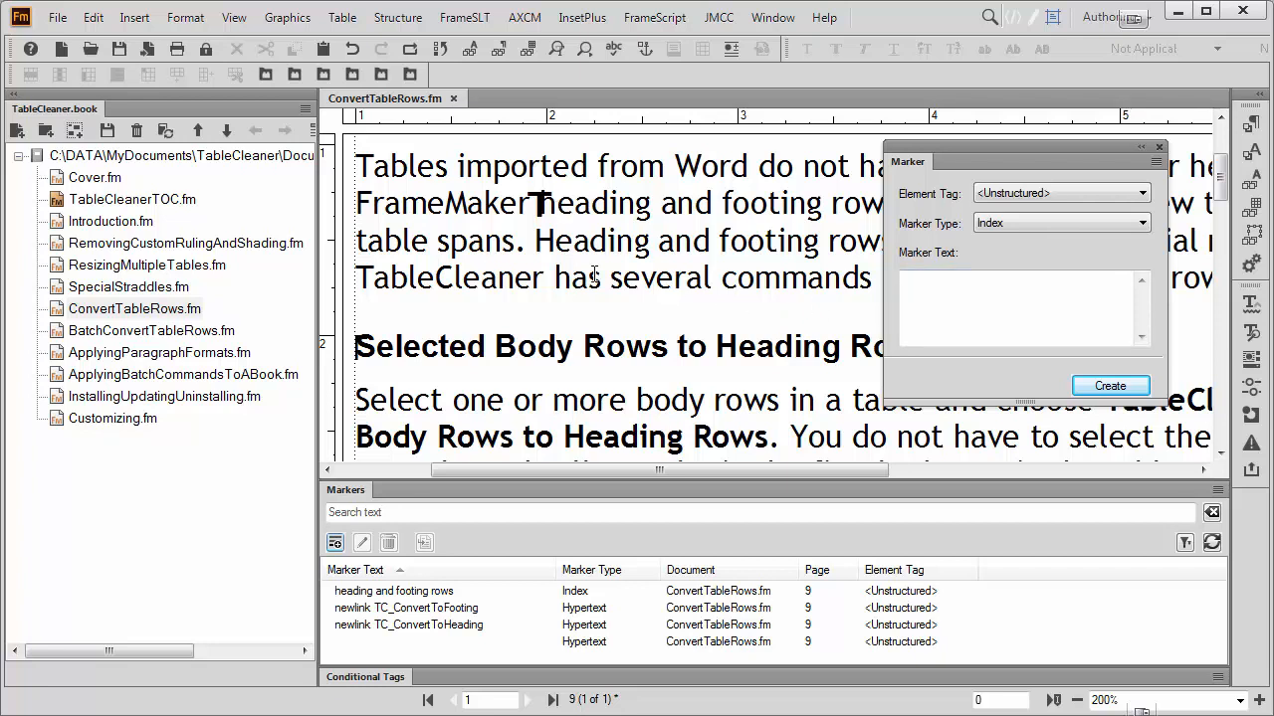
pyautogui.click(540, 204)
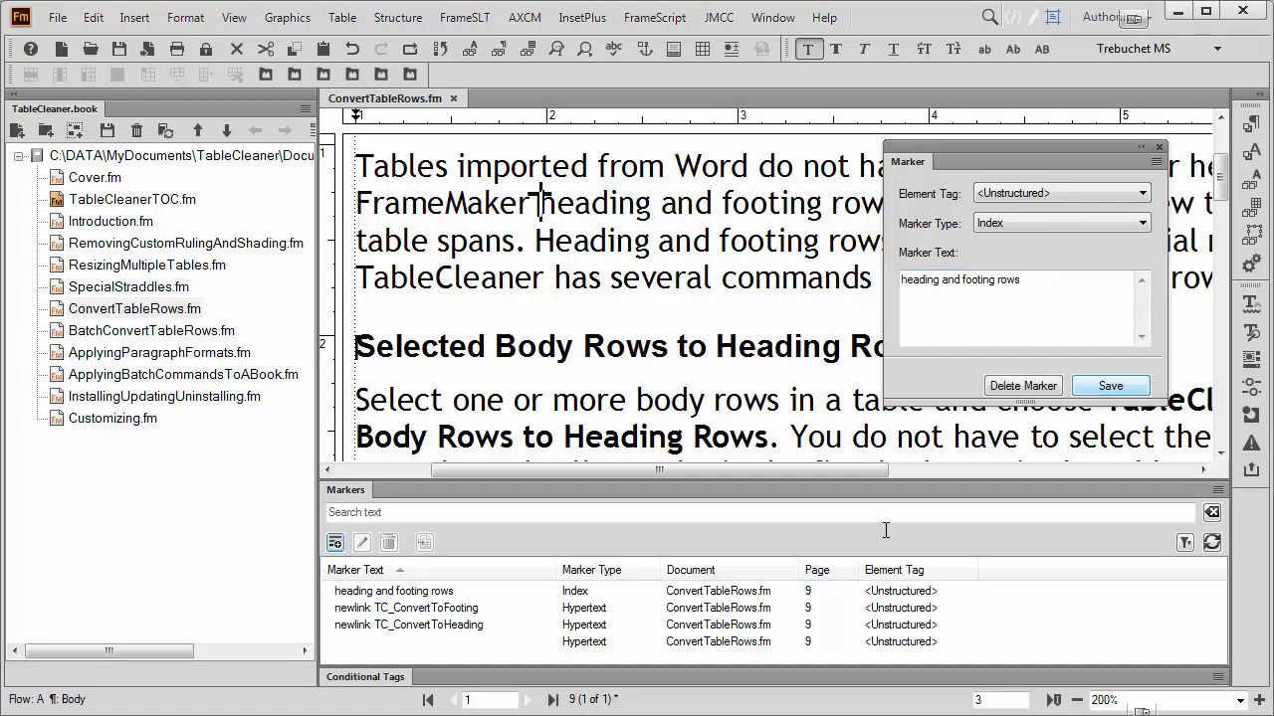
# Jump to the "heading and footing rows", TC_ConvertToFooting and TC_ConvertToHeading markers from the marker list, comparing their positions in the document.
pyautogui.click(451, 593)
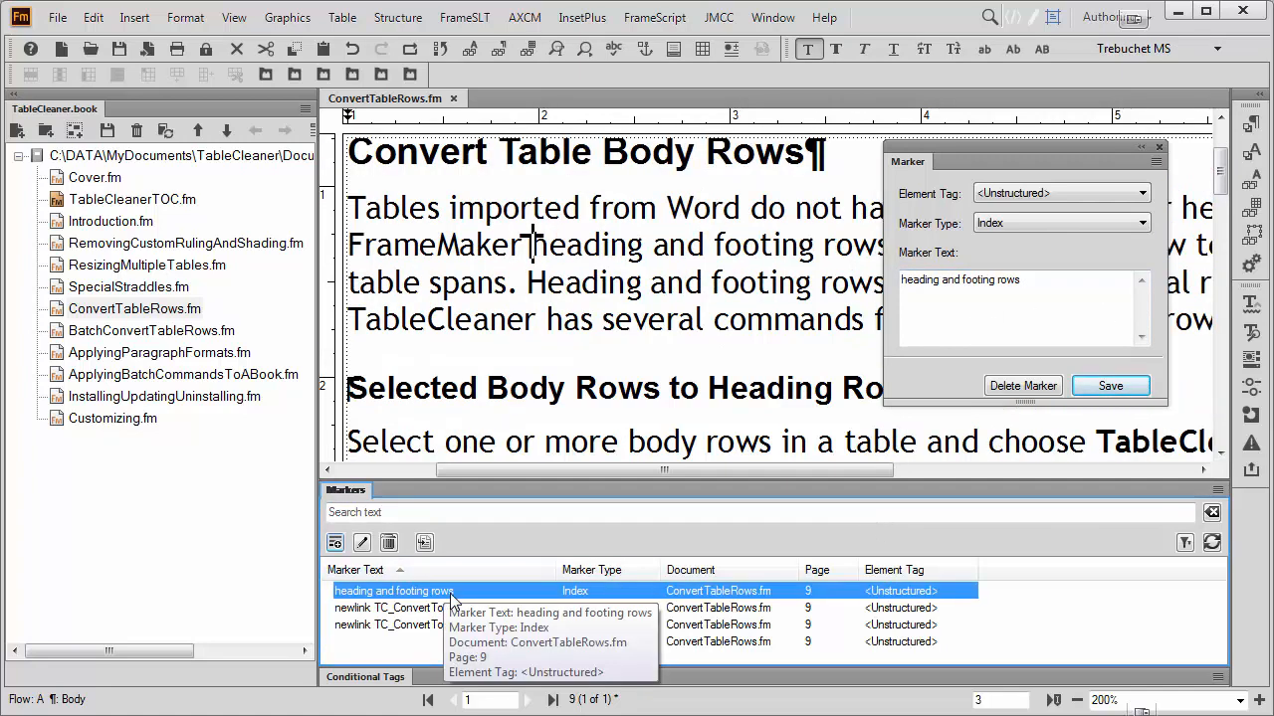
pyautogui.click(421, 608)
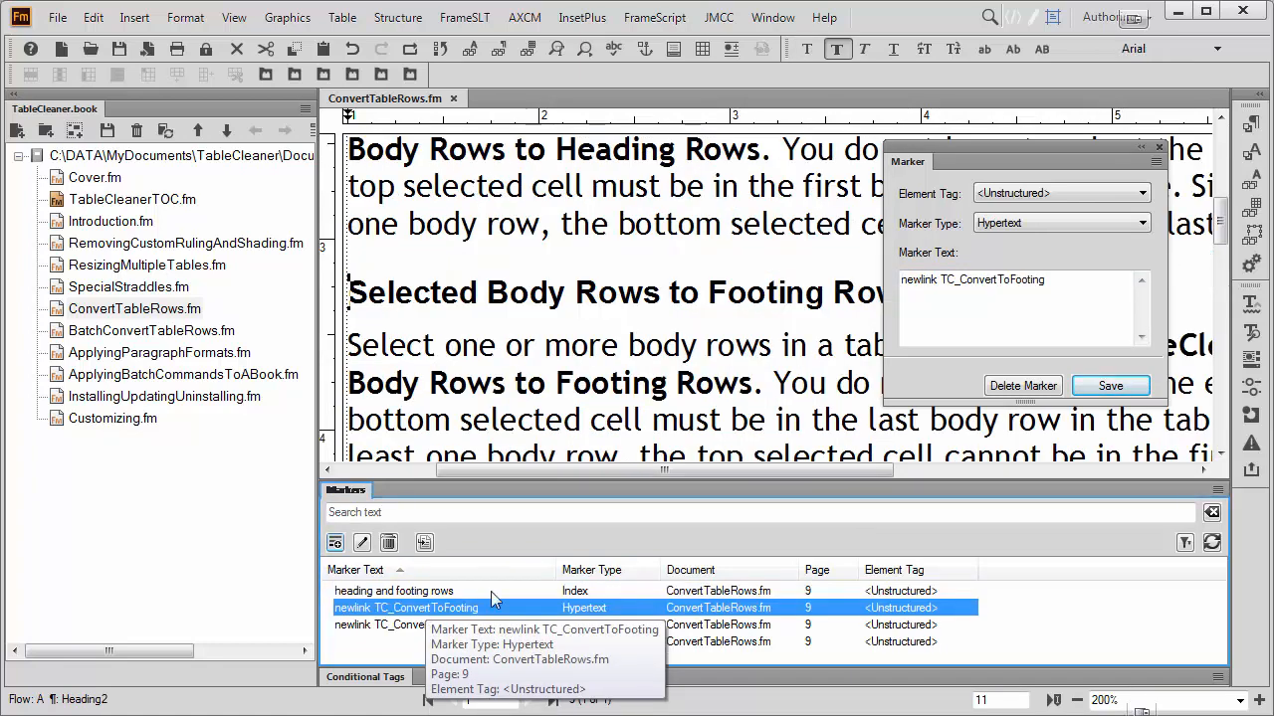
pyautogui.moveTo(1027, 141)
pyautogui.mouseDown()
pyautogui.moveTo(1027, 236)
pyautogui.moveTo(1151, 424)
pyautogui.moveTo(1154, 336)
pyautogui.moveTo(1170, 321)
pyautogui.moveTo(1105, 440)
pyautogui.moveTo(1041, 482)
pyautogui.moveTo(1085, 419)
pyautogui.mouseUp()
pyautogui.moveTo(1091, 369)
pyautogui.mouseDown()
pyautogui.moveTo(1089, 174)
pyautogui.moveTo(968, 177)
pyautogui.moveTo(1029, 178)
pyautogui.mouseUp()
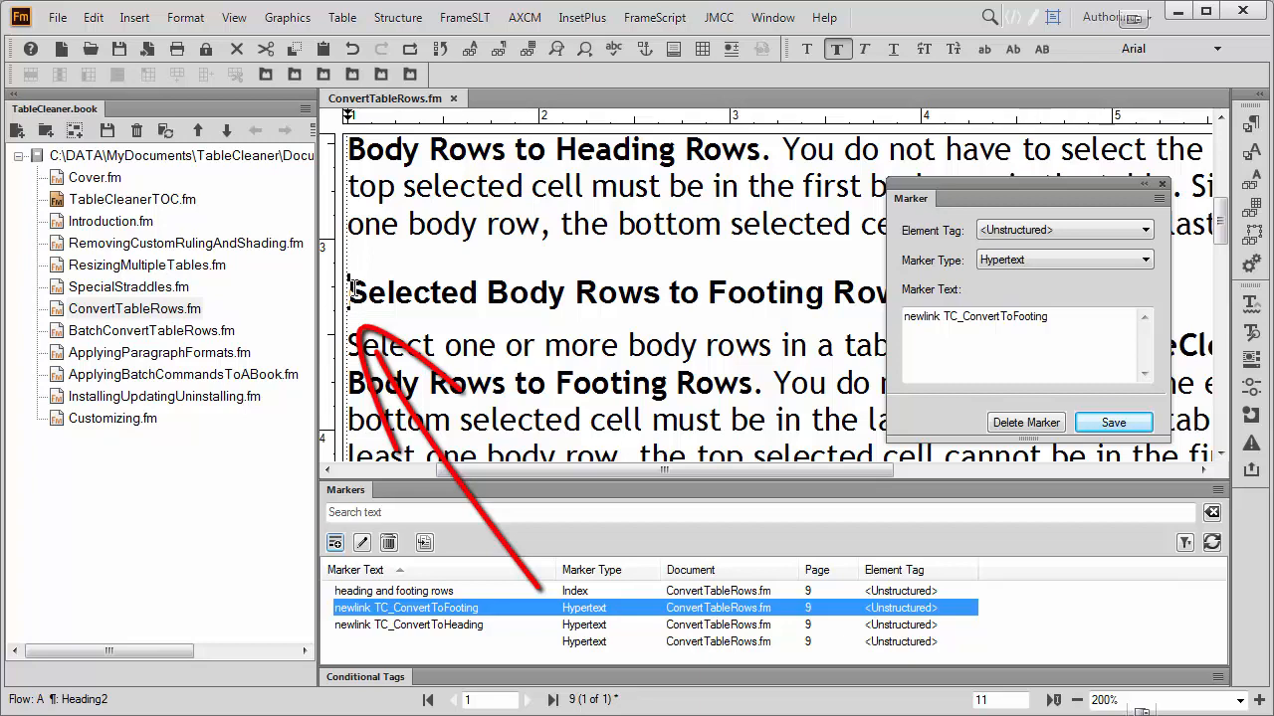
pyautogui.click(443, 625)
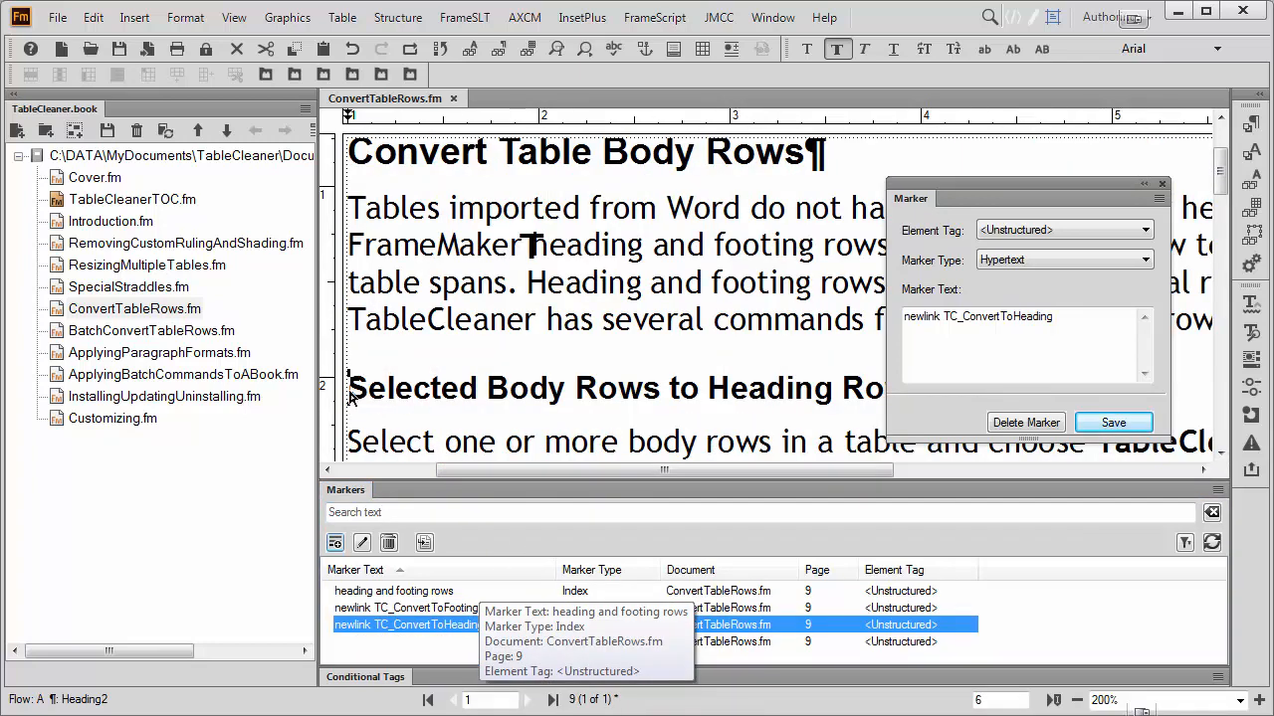
pyautogui.click(408, 591)
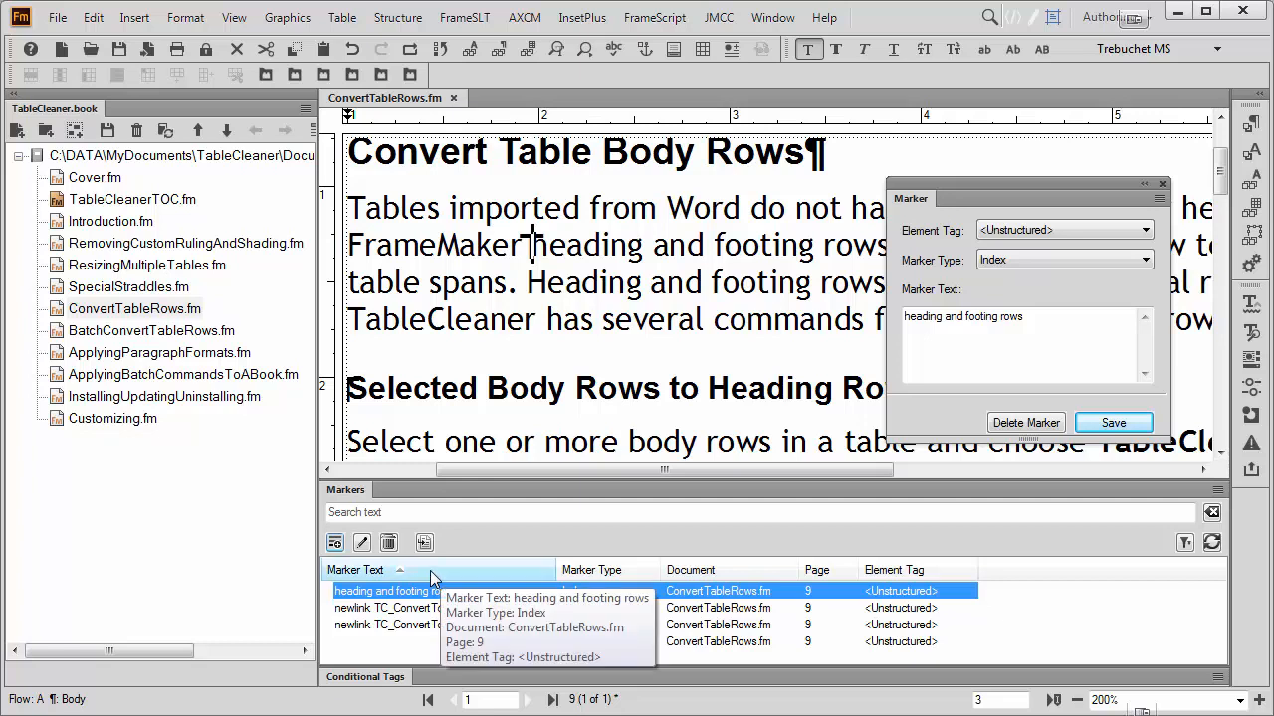
# Sort the markers by Marker Text in descending order and delete the Hypertext marker that has no text.
pyautogui.click(431, 575)
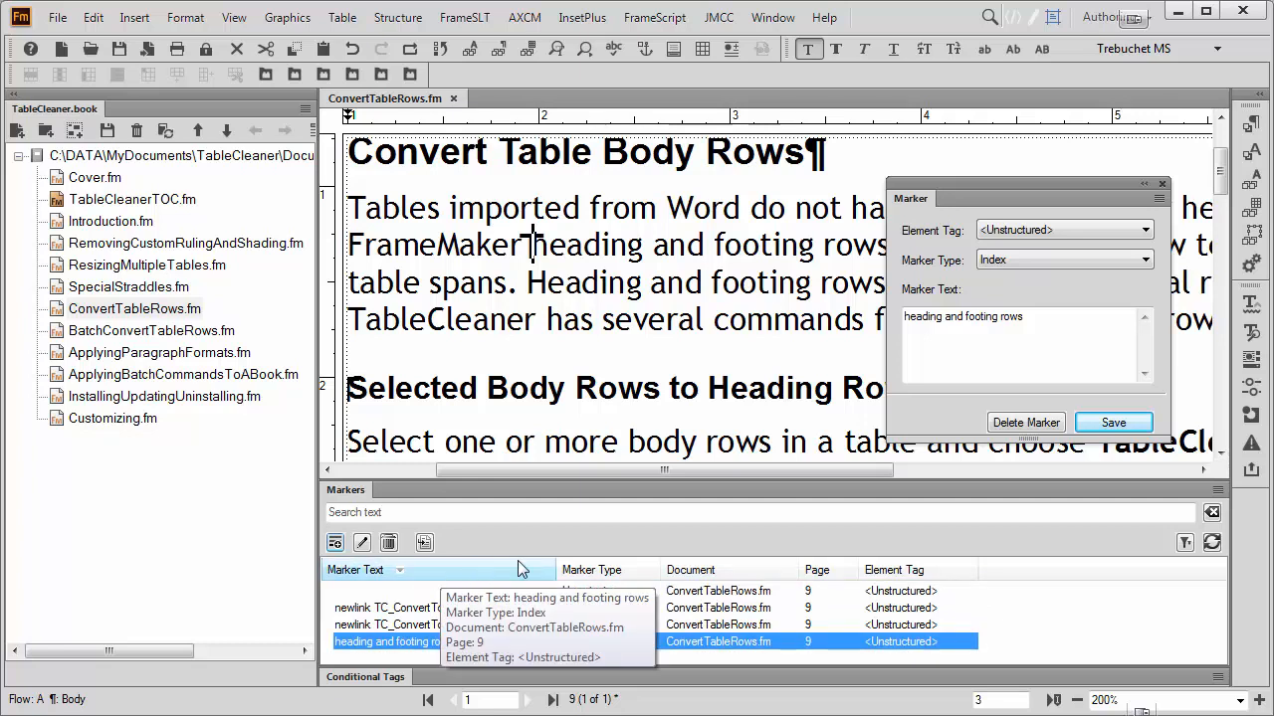
pyautogui.click(432, 594)
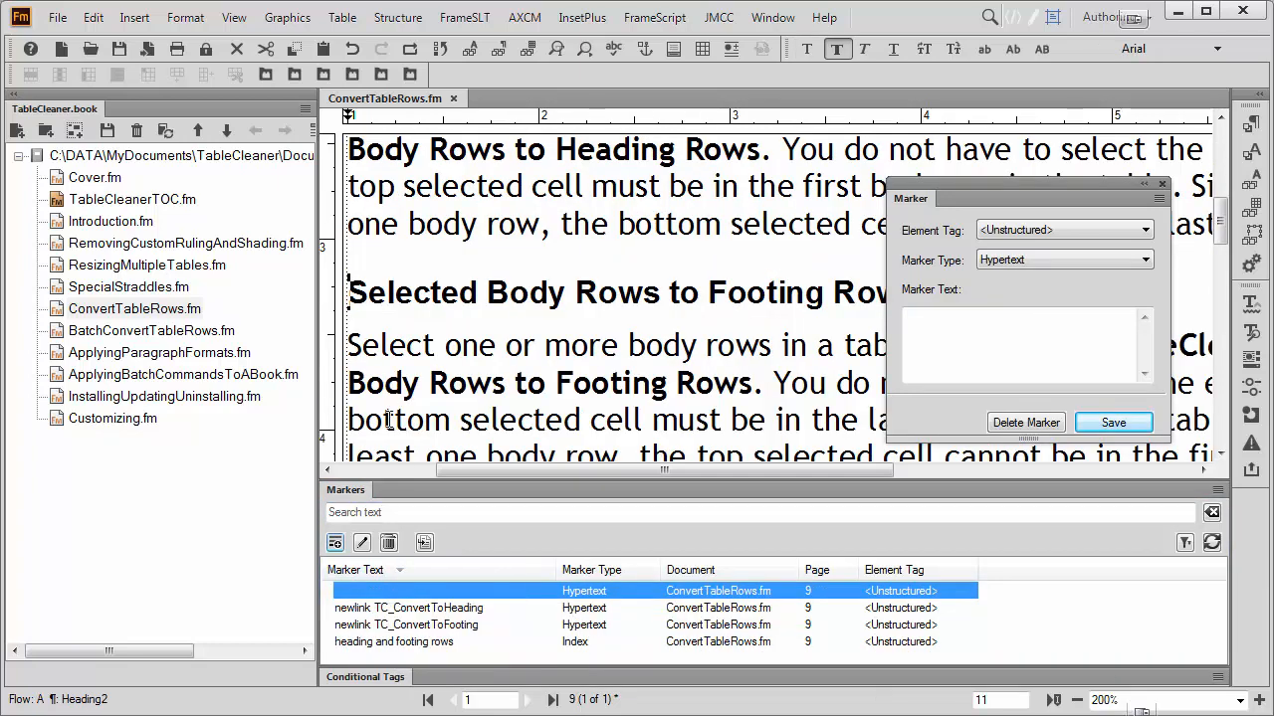
pyautogui.click(388, 543)
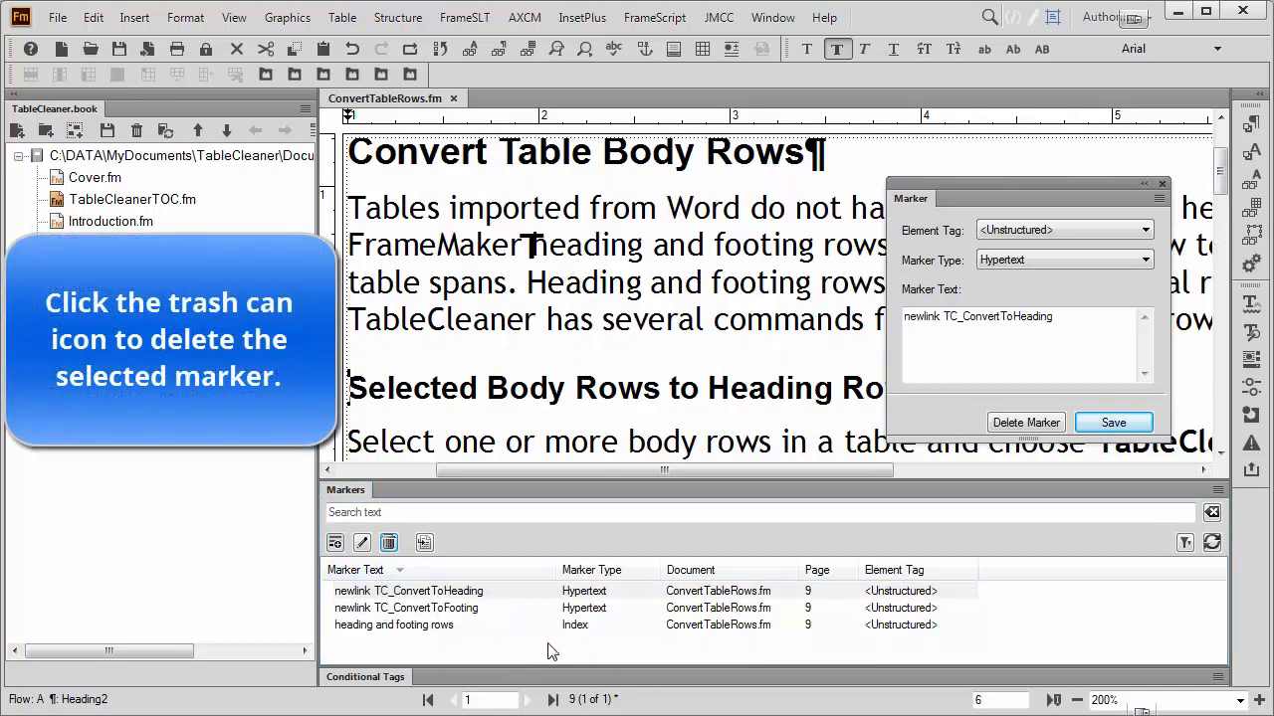
# Sort the markers by Marker Type in descending order.
pyautogui.click(609, 571)
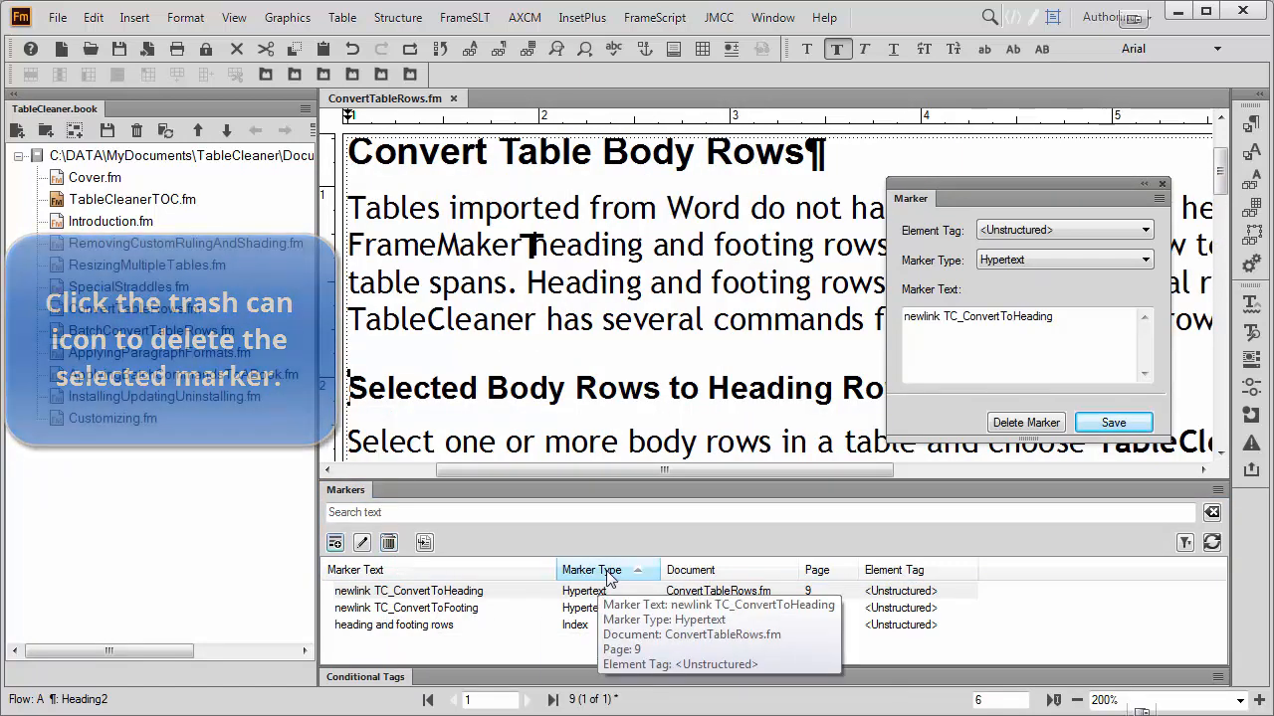
pyautogui.click(609, 571)
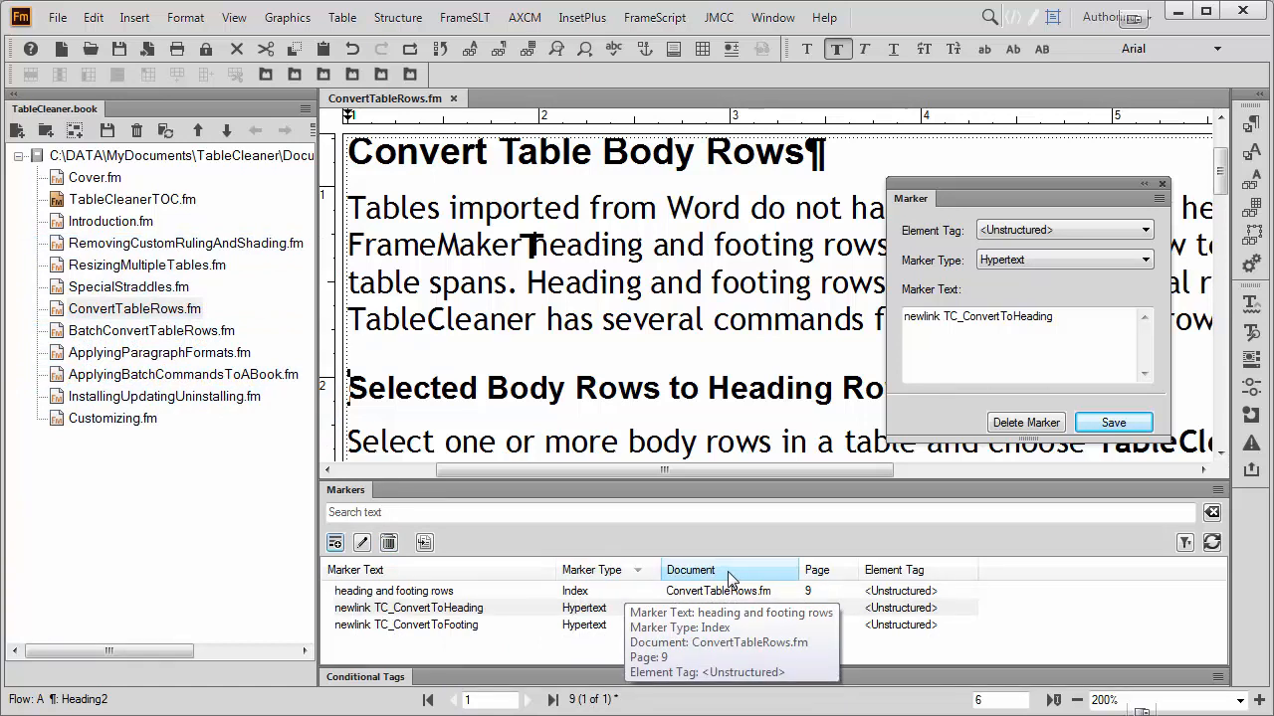
# Undock the Markers pod and review the document scope choices in its filter.
pyautogui.click(1184, 543)
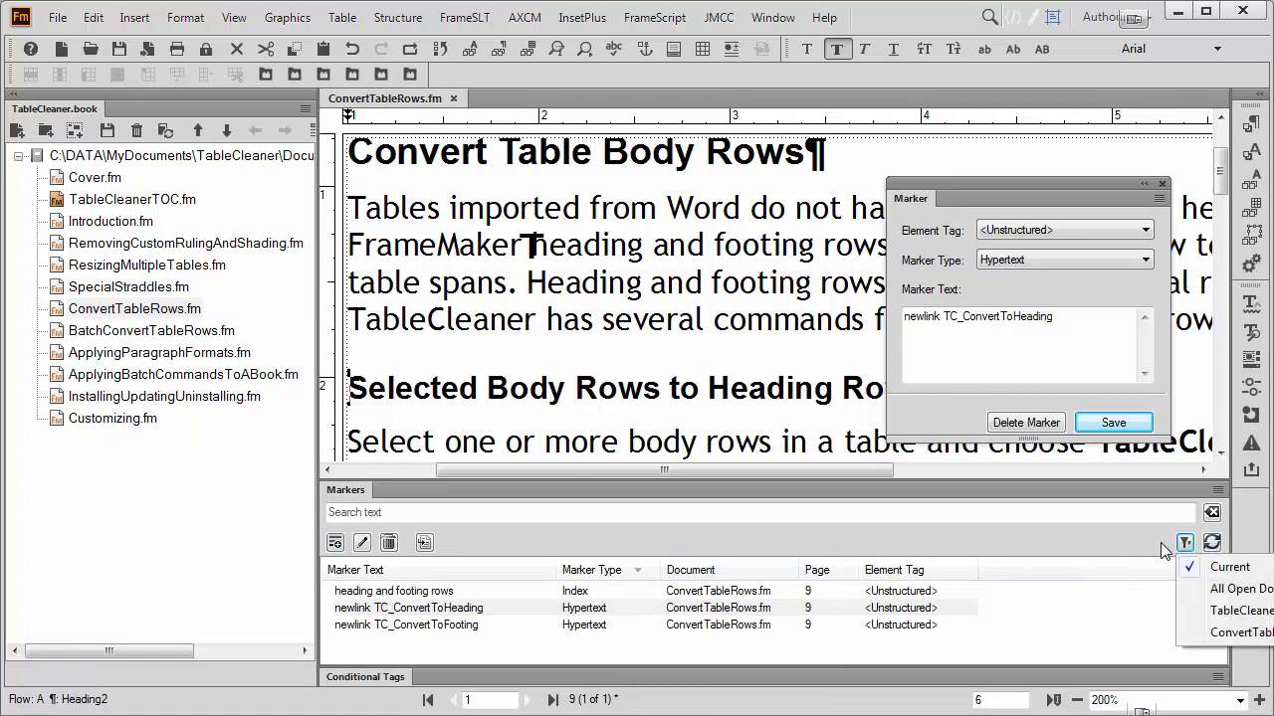
pyautogui.moveTo(834, 492); pyautogui.dragTo(705, 454)
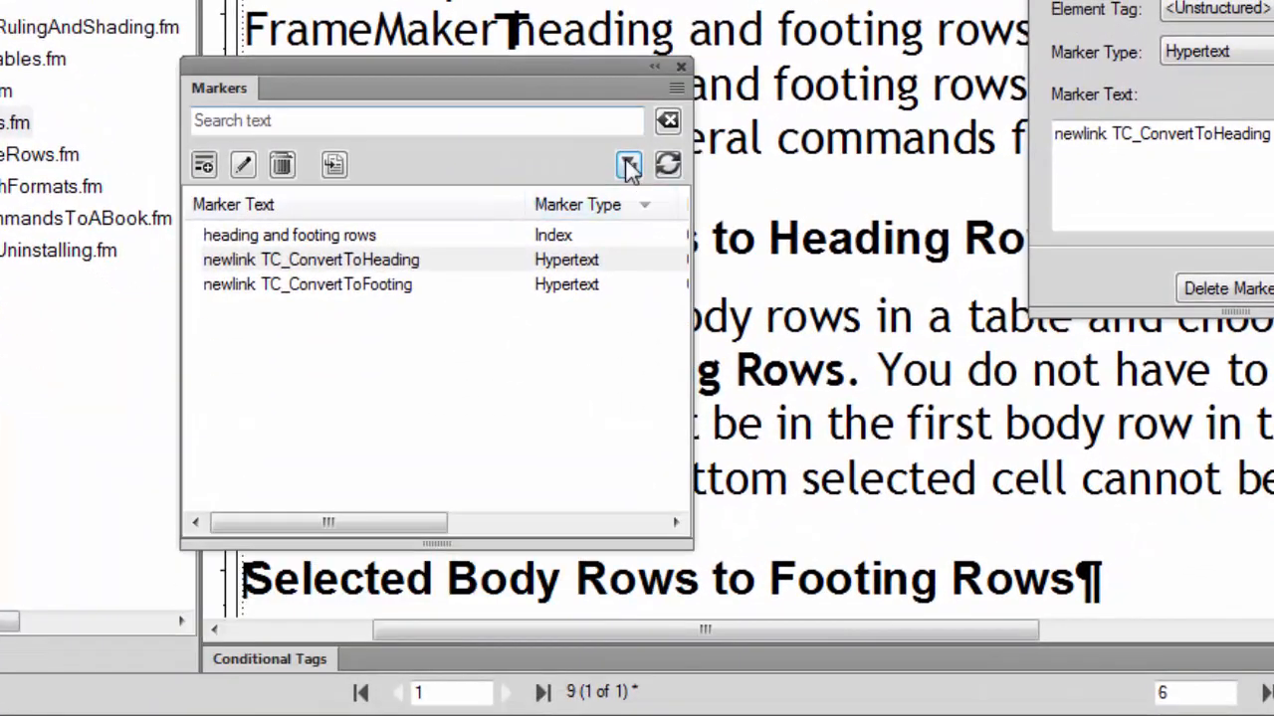
pyautogui.click(629, 165)
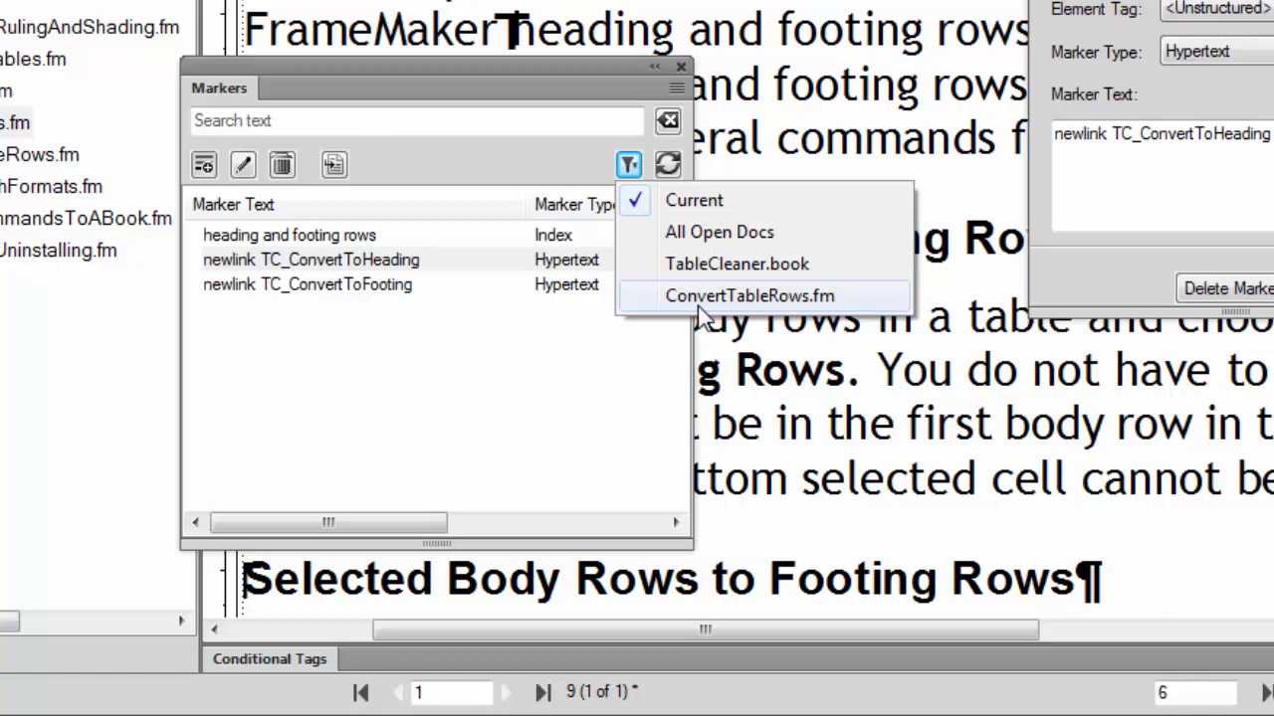
pyautogui.click(420, 56)
# Dock the Markers pod beneath the document again and move the Marker dialog away from the marker list.
pyautogui.moveTo(420, 57); pyautogui.dragTo(780, 621)
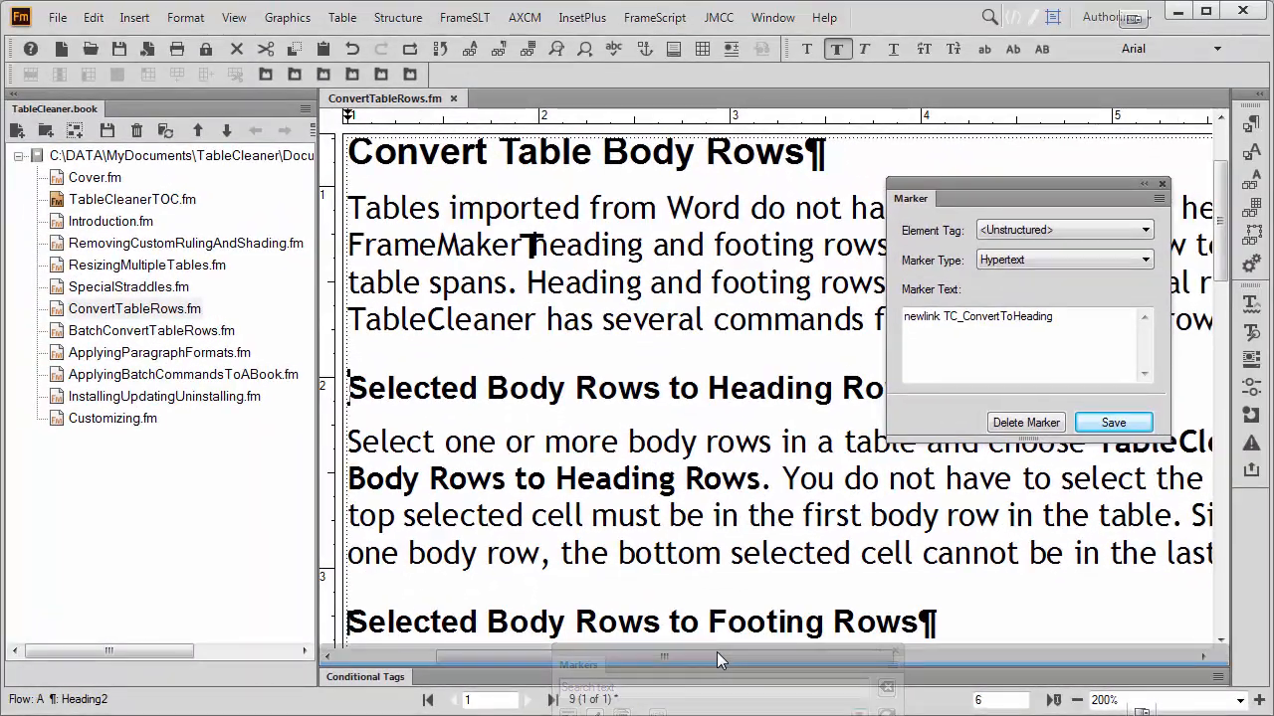
pyautogui.moveTo(717, 651); pyautogui.dragTo(716, 652)
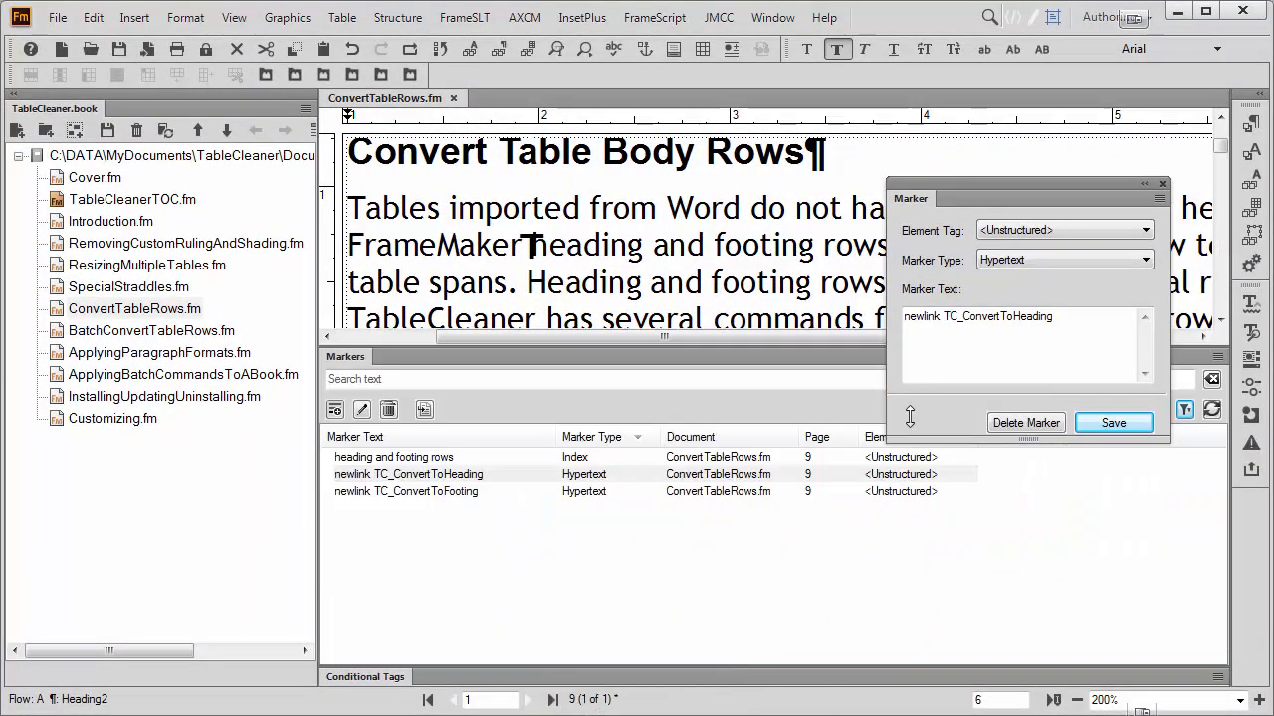
pyautogui.moveTo(1036, 183); pyautogui.dragTo(1159, 134)
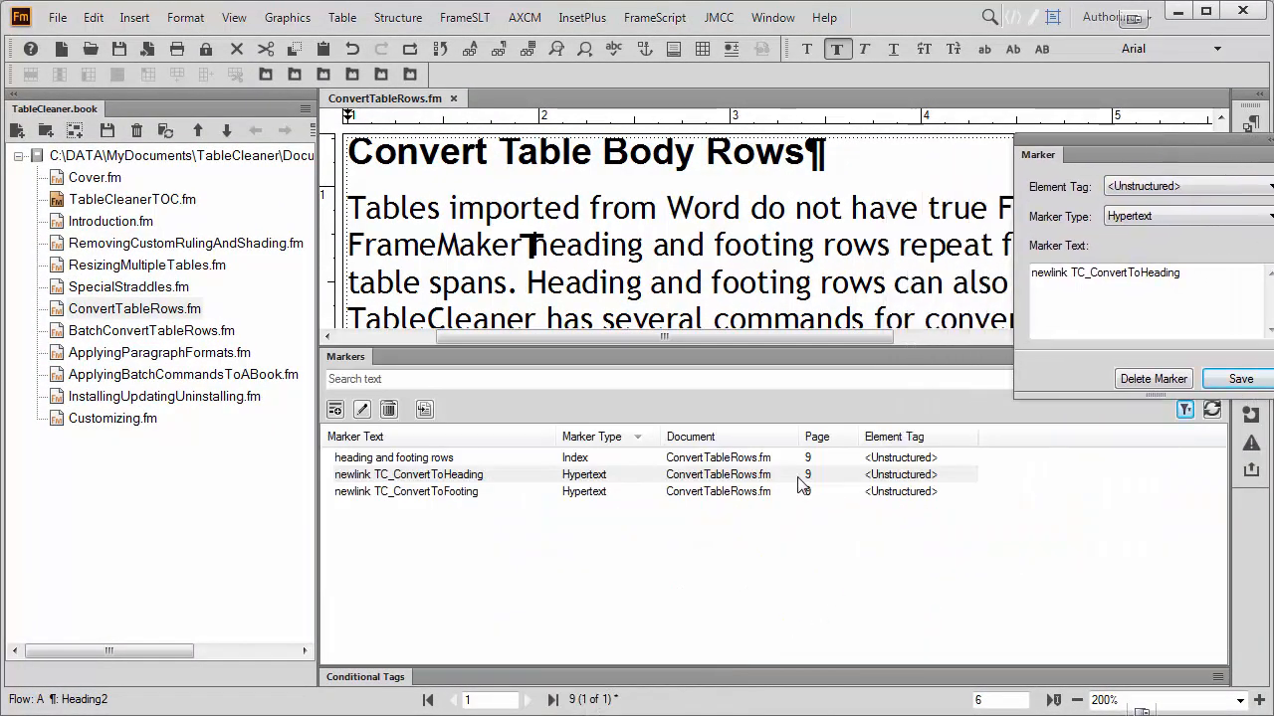